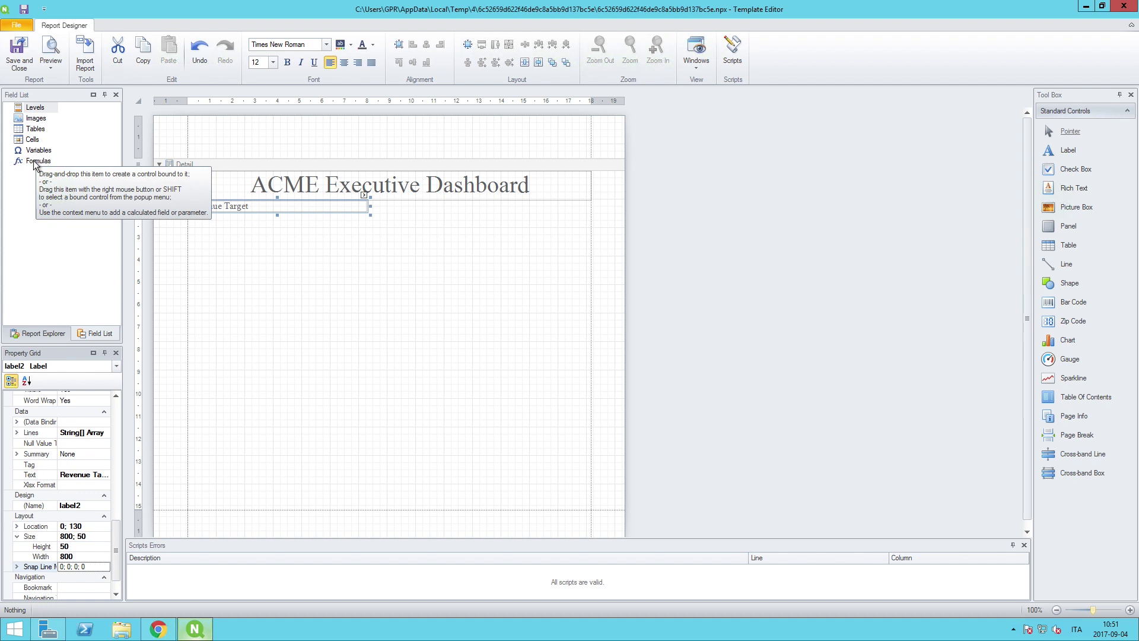
Add a formula named 'Update Date' defined as ='Updated: ' & text(date(today(),'DD/MM/YYYY'))
right_click(35, 163)
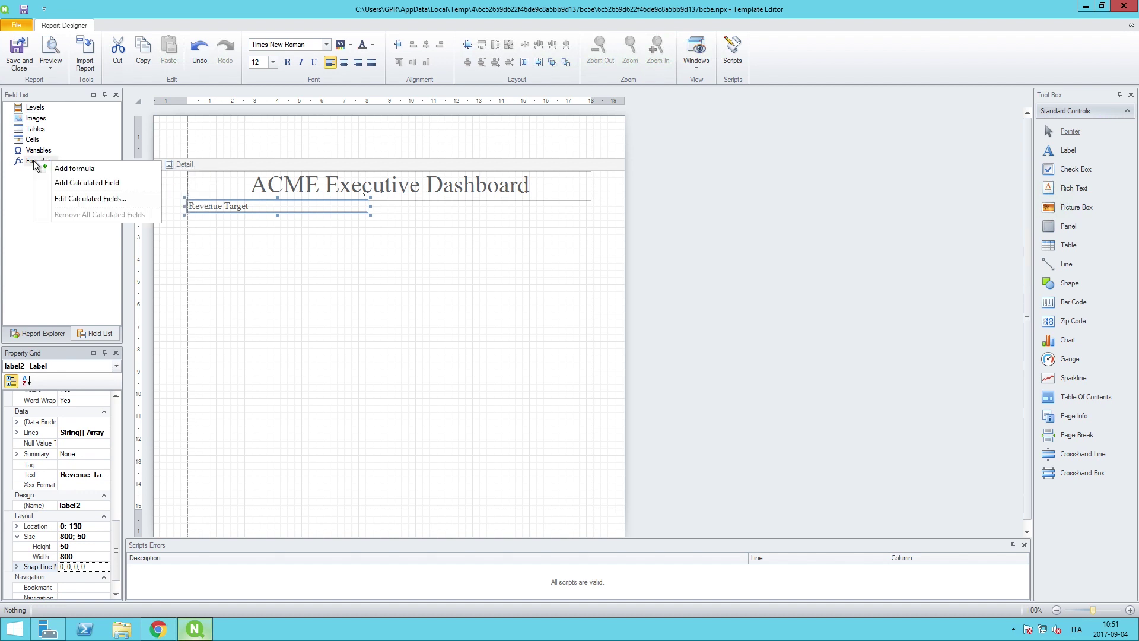
left_click(87, 168)
left_click(475, 309)
type("Update Date")
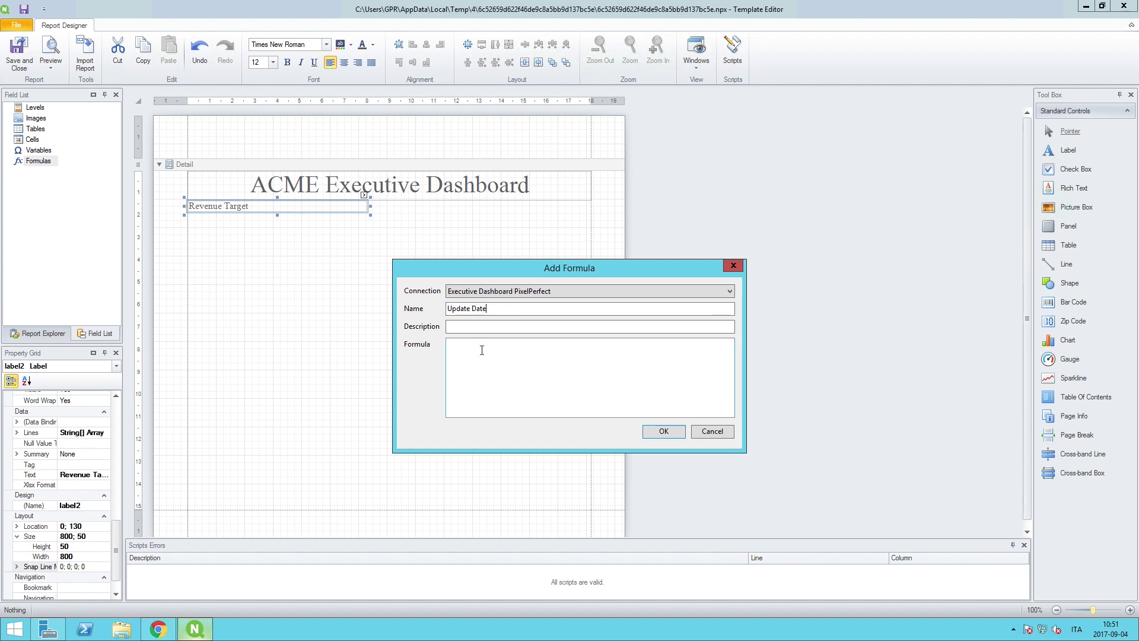
type("='Updated: ' & text(date(today(),'DD/MM/YYYY'))")
left_click(664, 432)
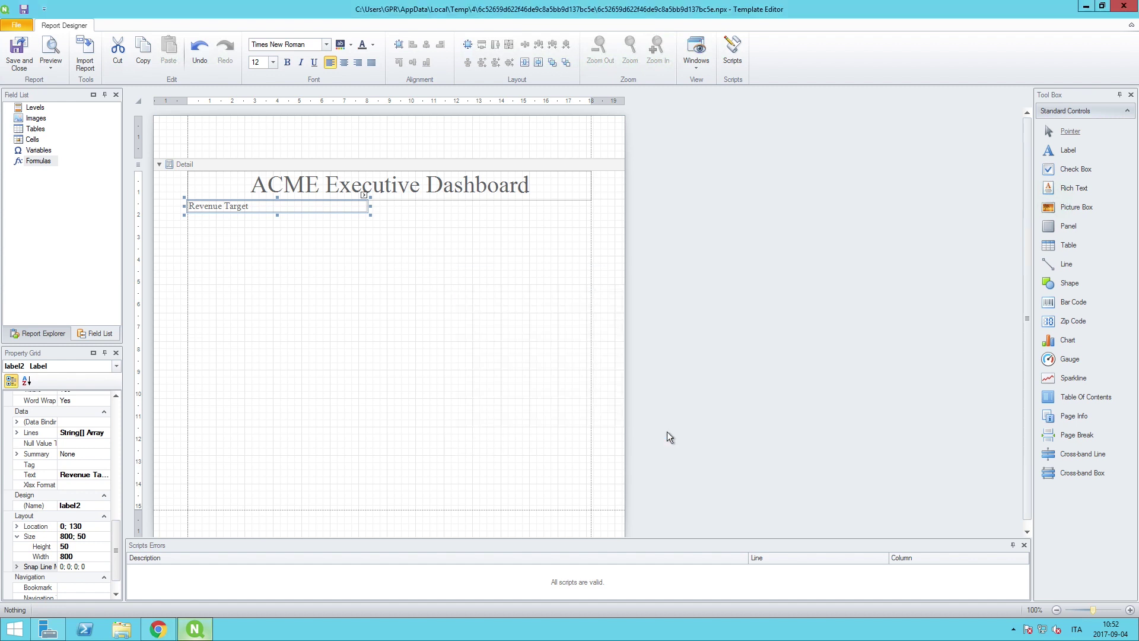
Place the Update Date formula on the Detail band to the right of Revenue Target
left_click(8, 162)
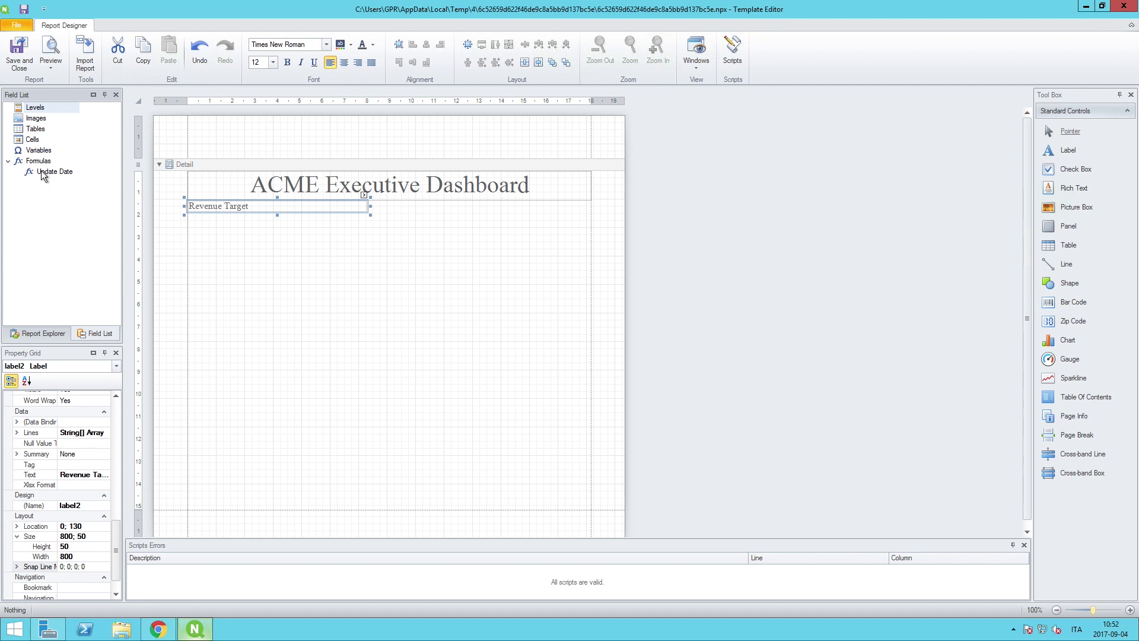
left_click_drag(42, 173, 562, 208)
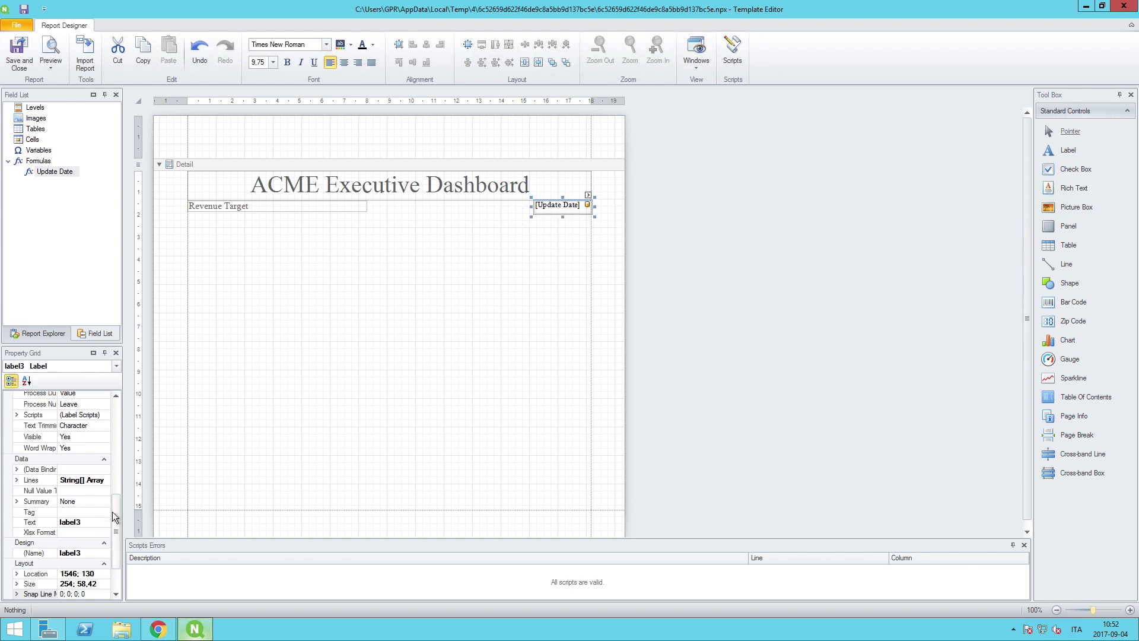
left_click_drag(115, 517, 120, 417)
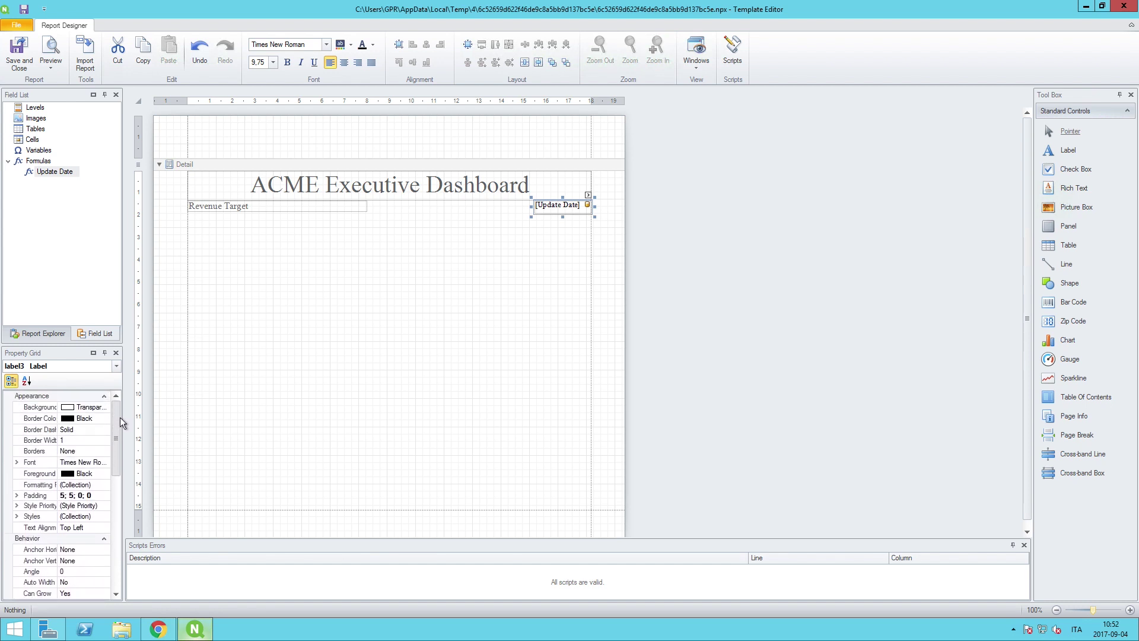
Set the Update Date label's font to size 12 and italic
double_click(31, 462)
left_click(75, 533)
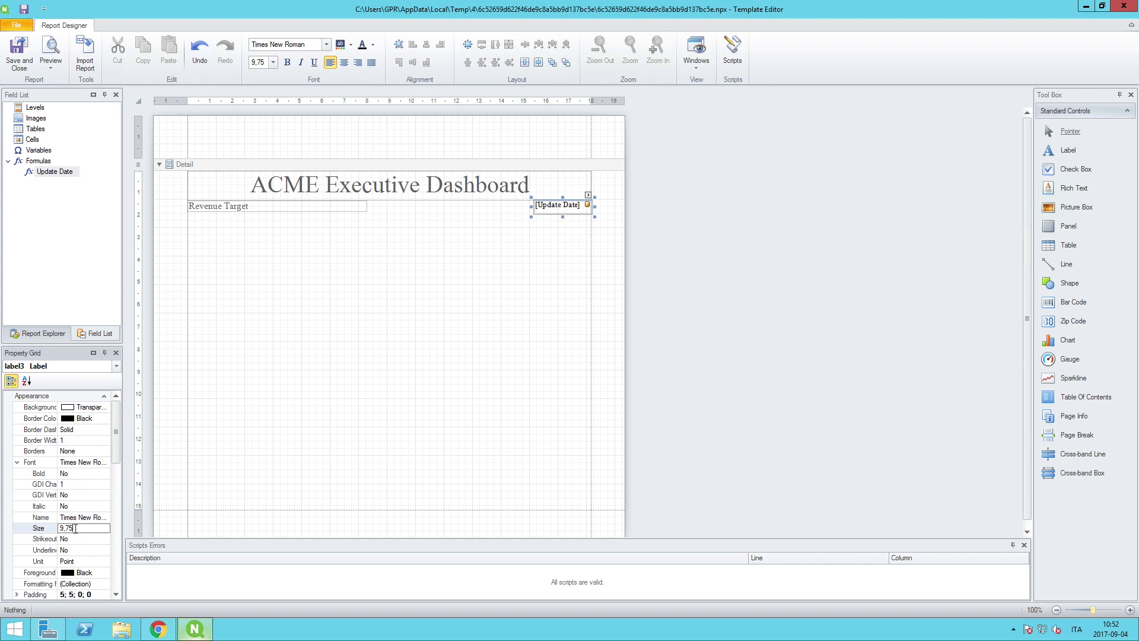
left_click(76, 528)
type("12")
left_click(76, 506)
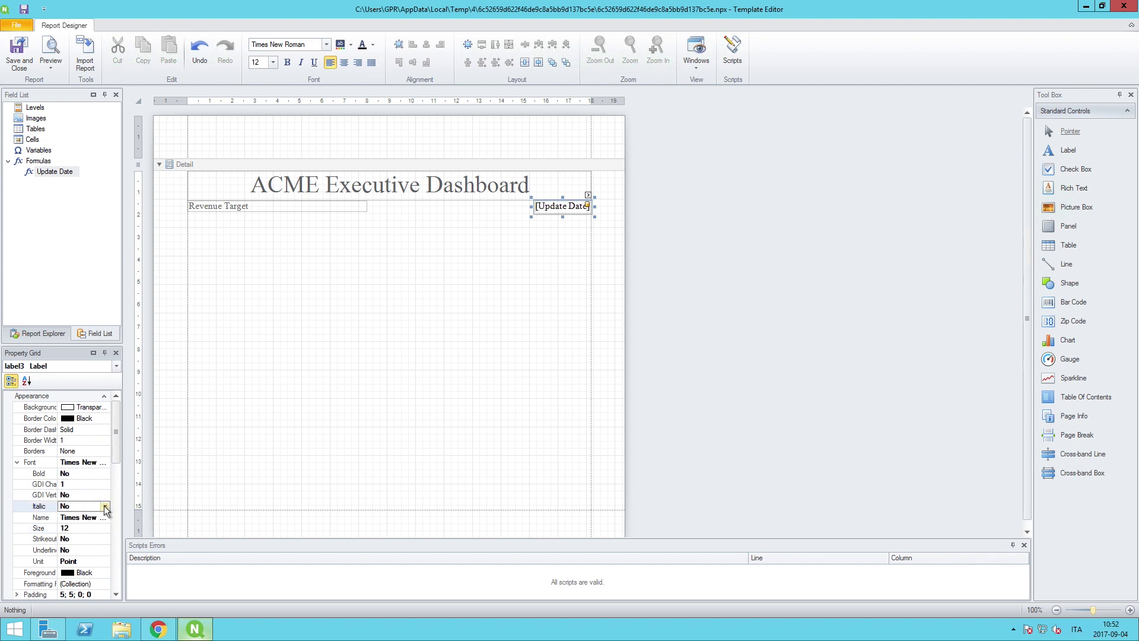
left_click(105, 506)
left_click(86, 515)
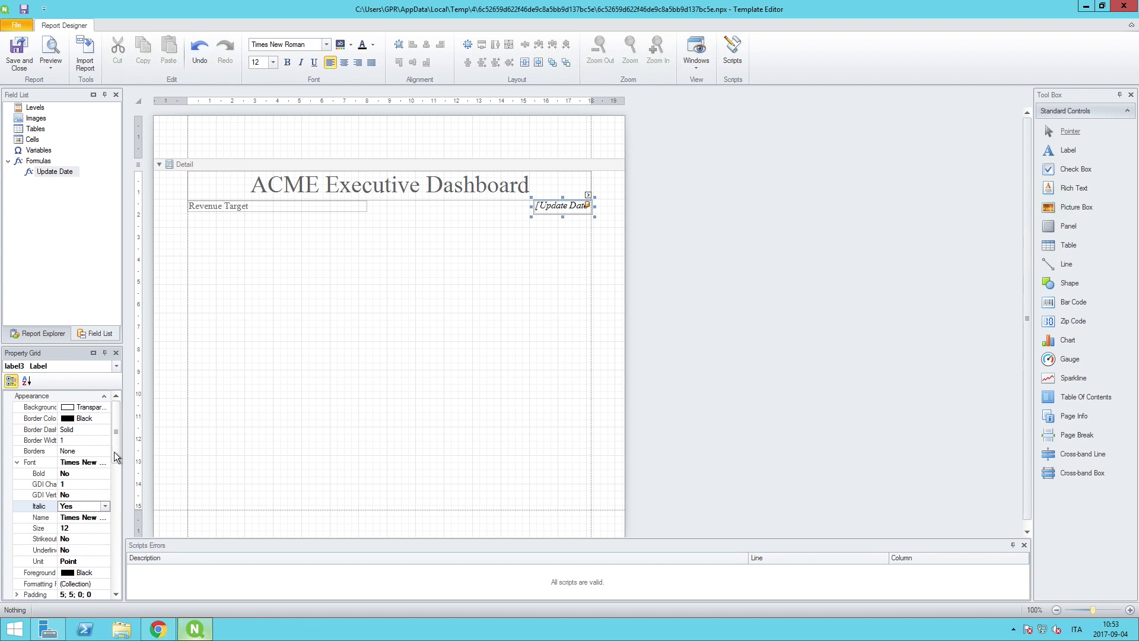
Make the Update Date text dark gray from the custom colour palette
left_click_drag(115, 456, 115, 479)
left_click(105, 499)
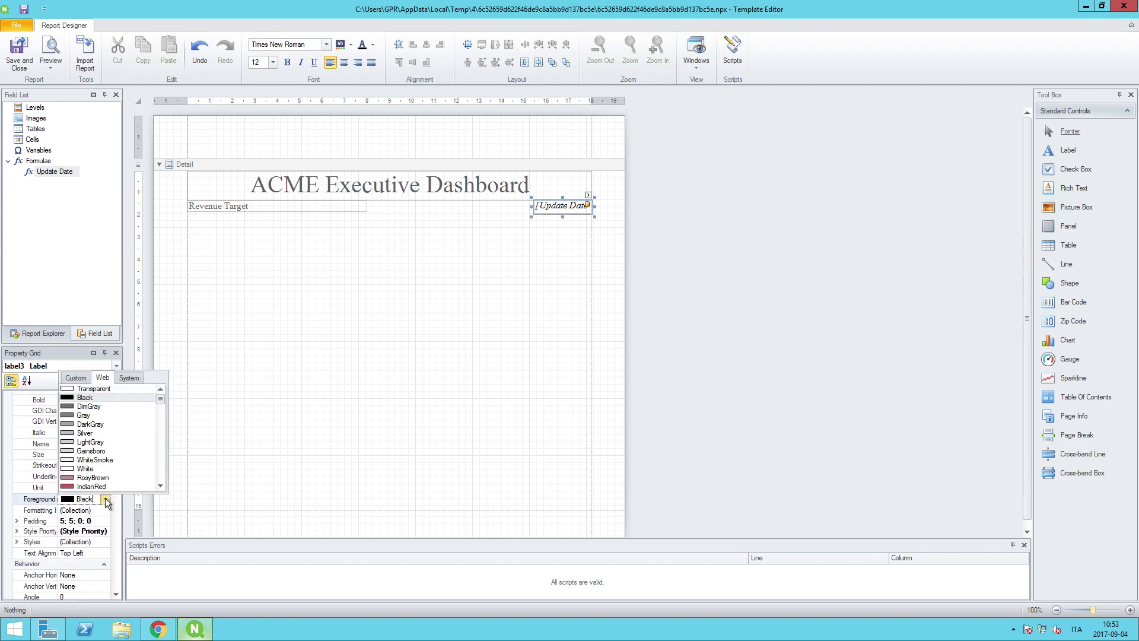
left_click(75, 377)
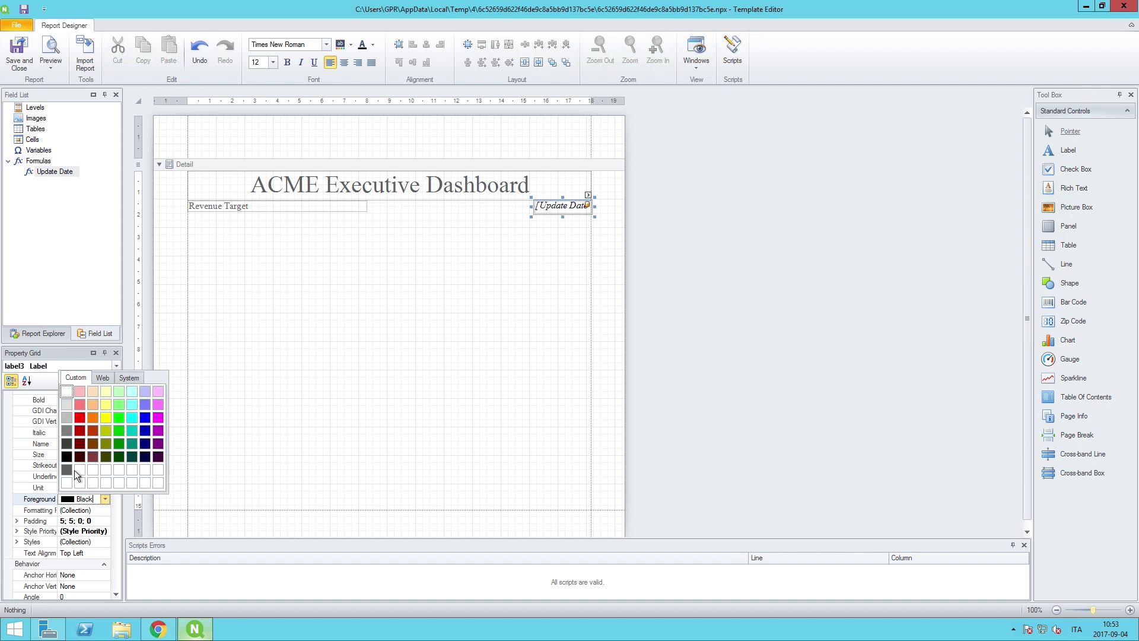
left_click(64, 468)
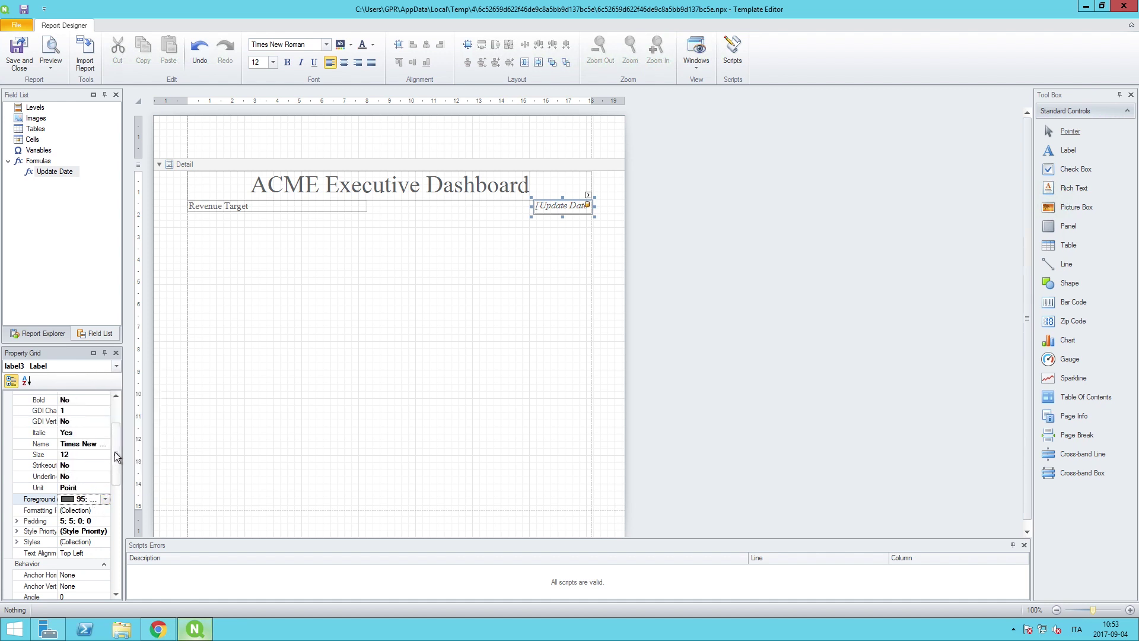
Resize the Update Date label to height 50 and width 800
left_click_drag(115, 451, 115, 561)
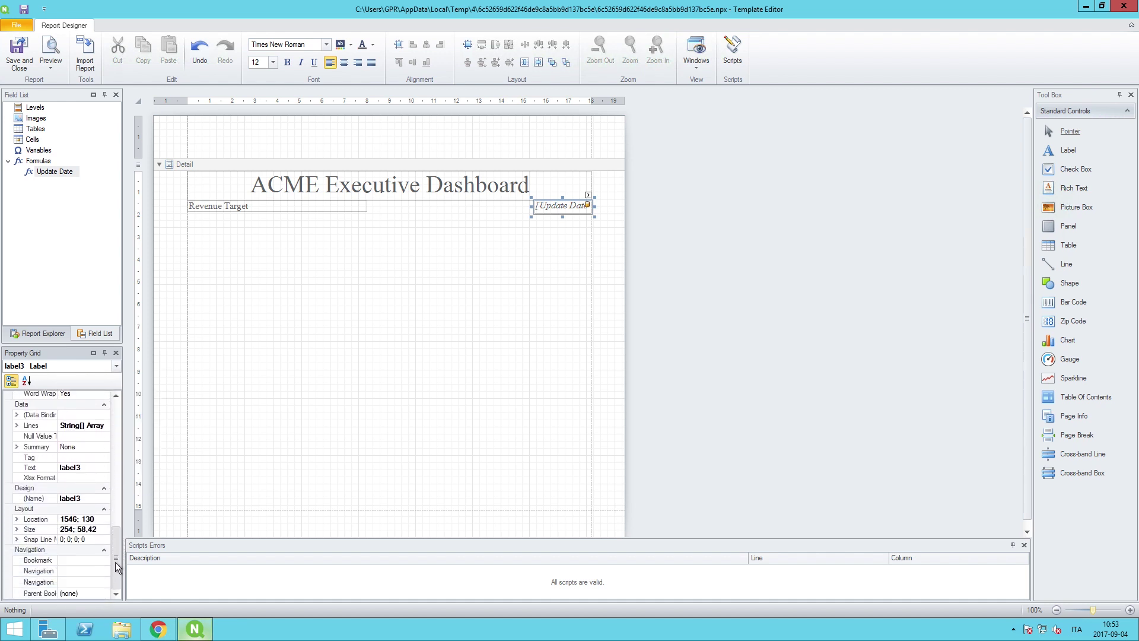
left_click(17, 530)
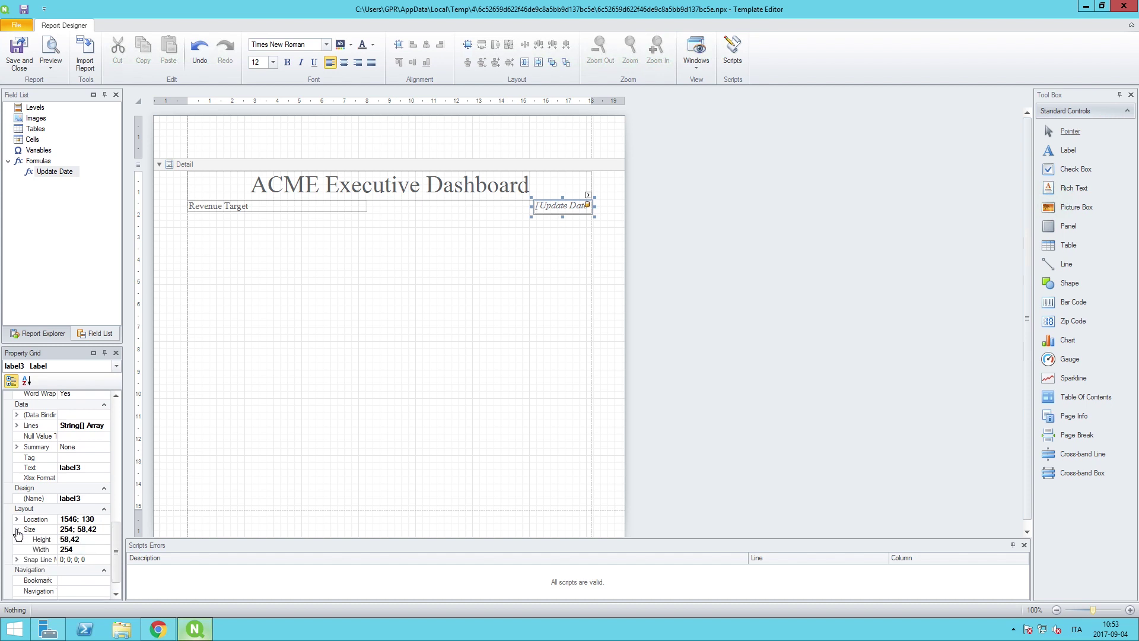
left_click(90, 539)
double_click(70, 539)
type("50")
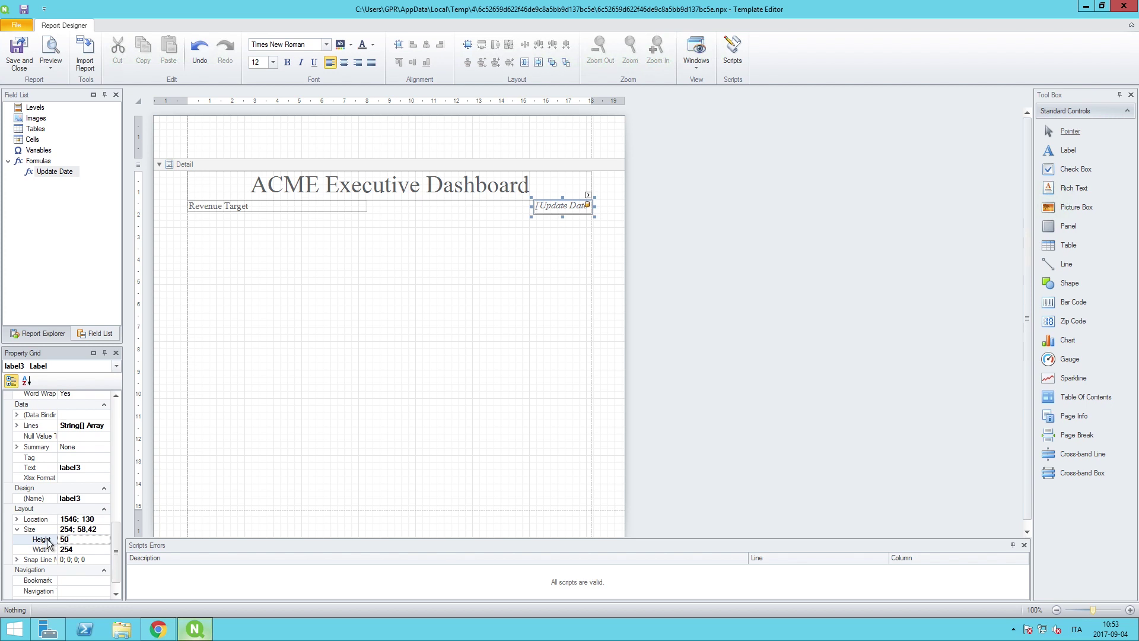
key("Tab")
type("800")
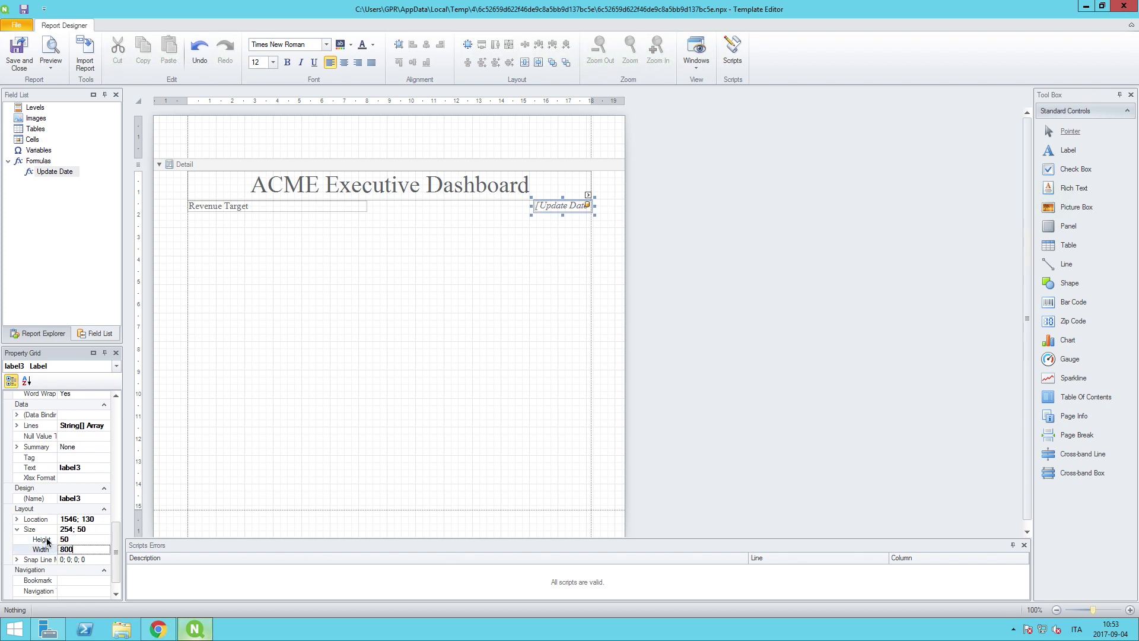
key("Tab")
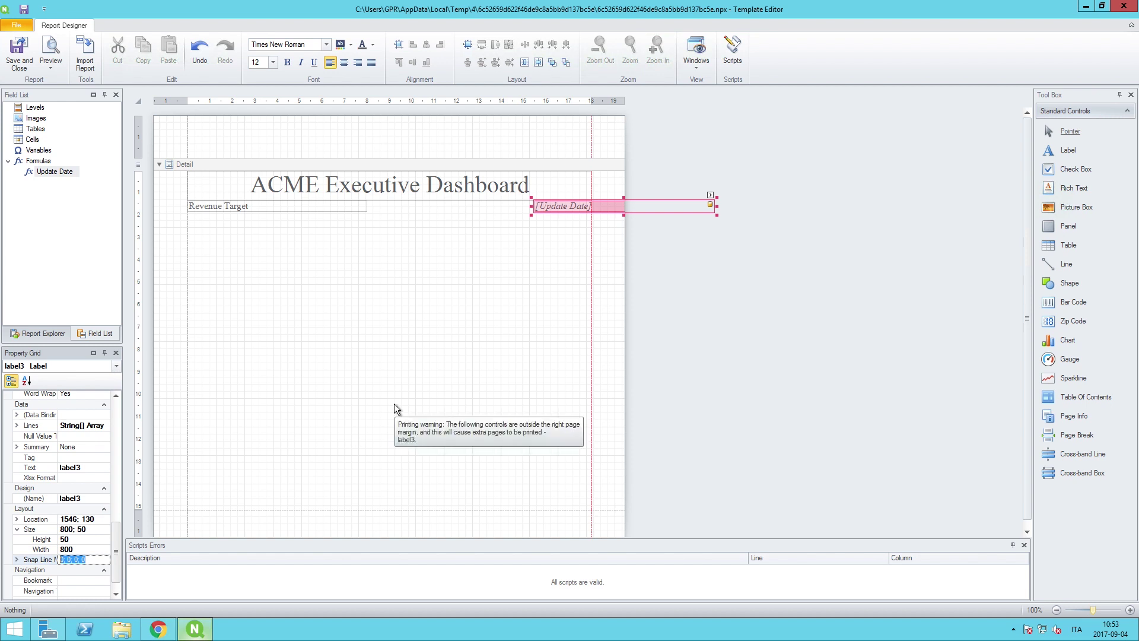
Move the label inside the right margin, right-align its text, and add a label below Revenue Target
left_click_drag(616, 207, 493, 206)
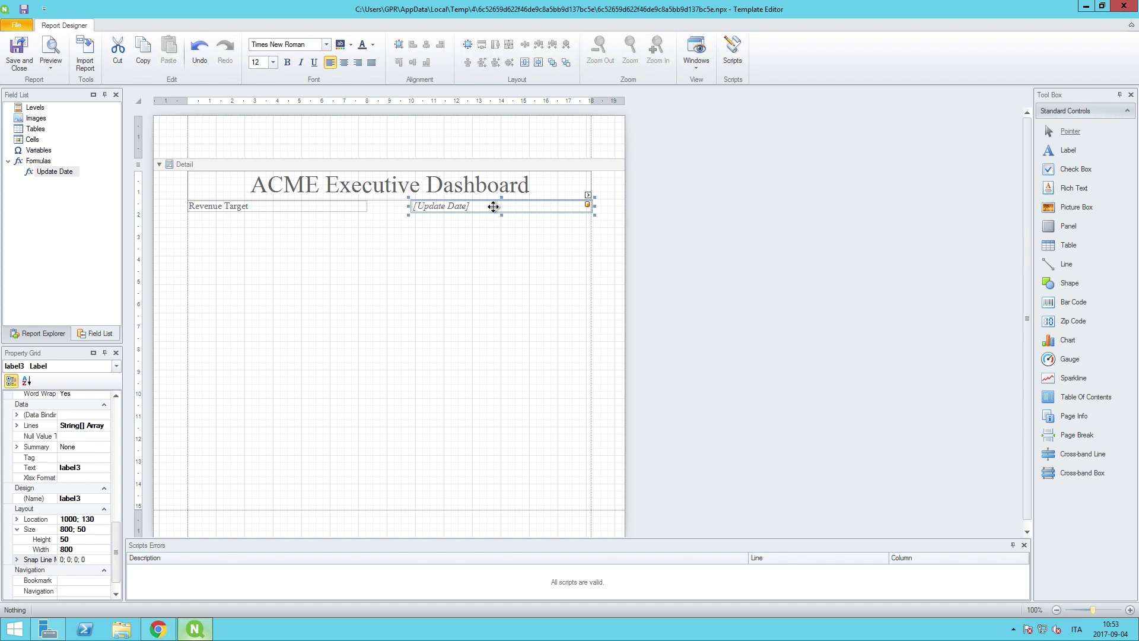
left_click_drag(115, 544, 115, 443)
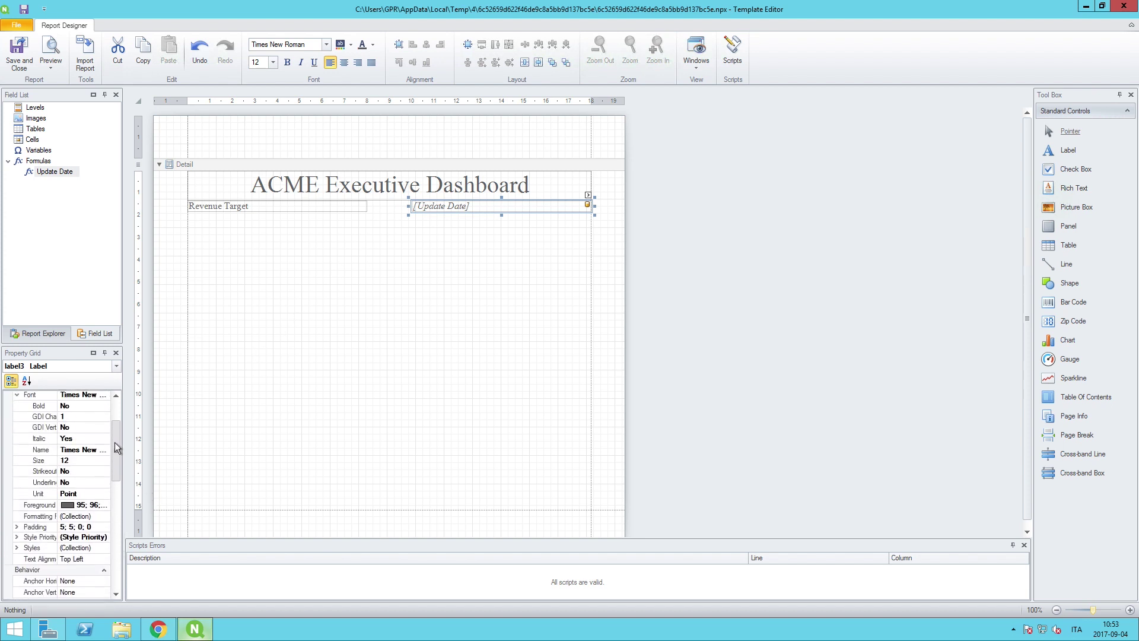
left_click(89, 552)
left_click(105, 555)
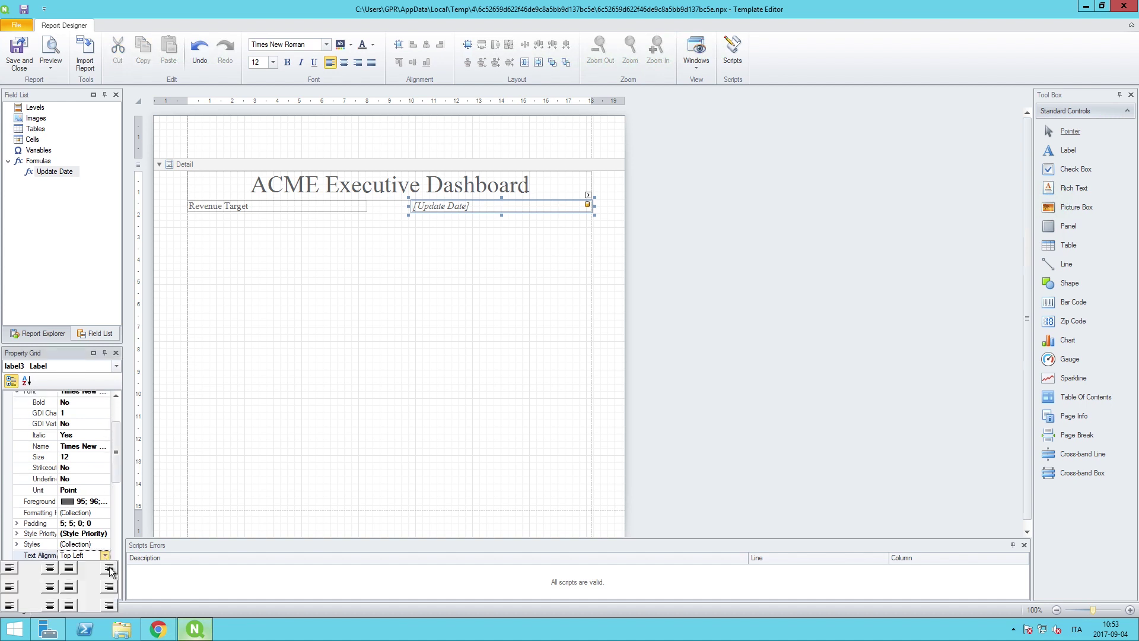
left_click(109, 568)
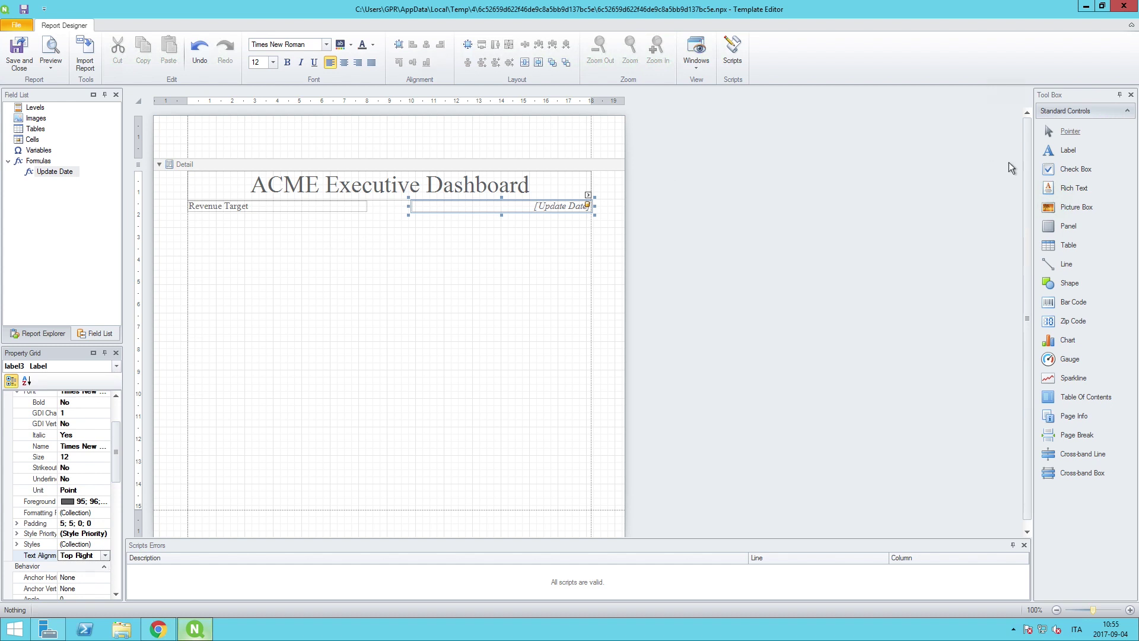
left_click_drag(1066, 152, 591, 221)
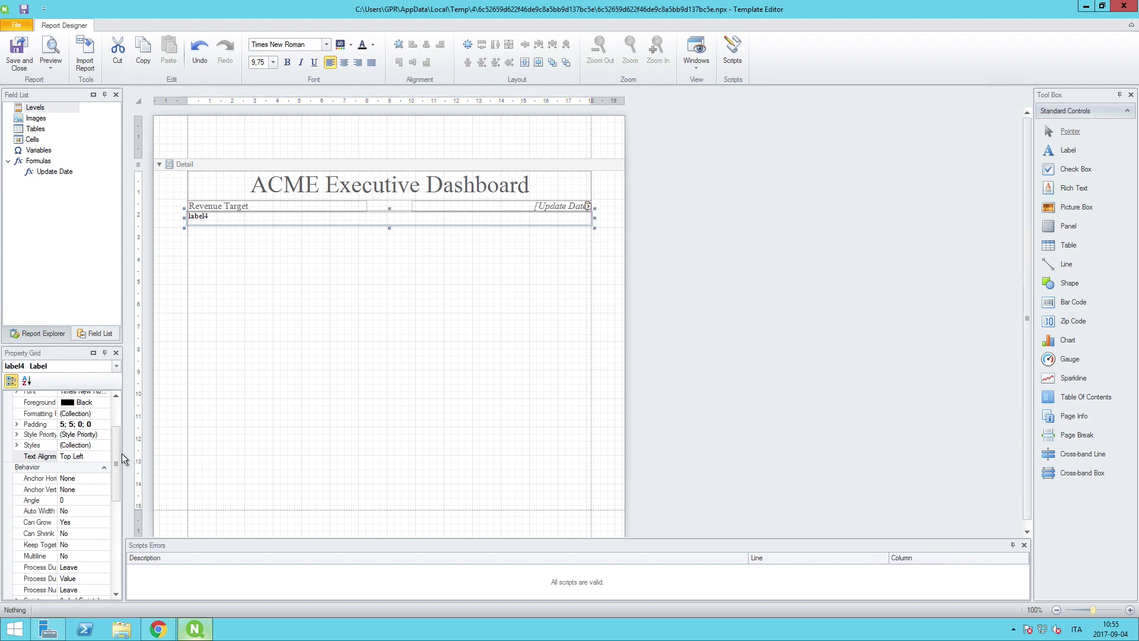
Set the description label's font size to 8 and drop a separator line beneath it
left_click_drag(115, 467, 102, 446)
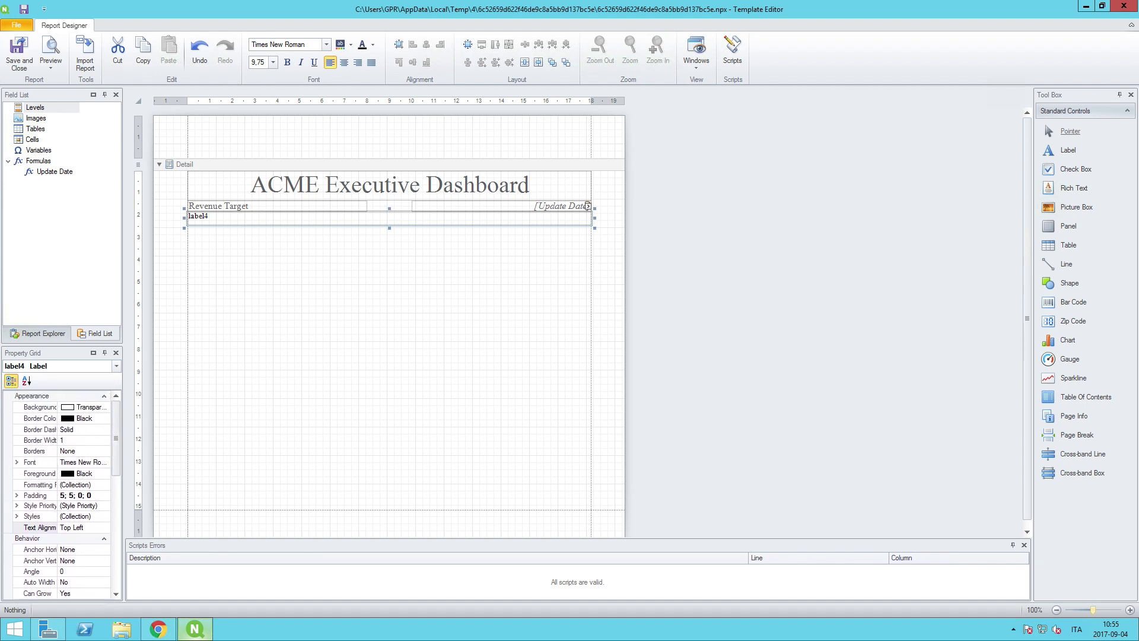
left_click(17, 462)
left_click(81, 529)
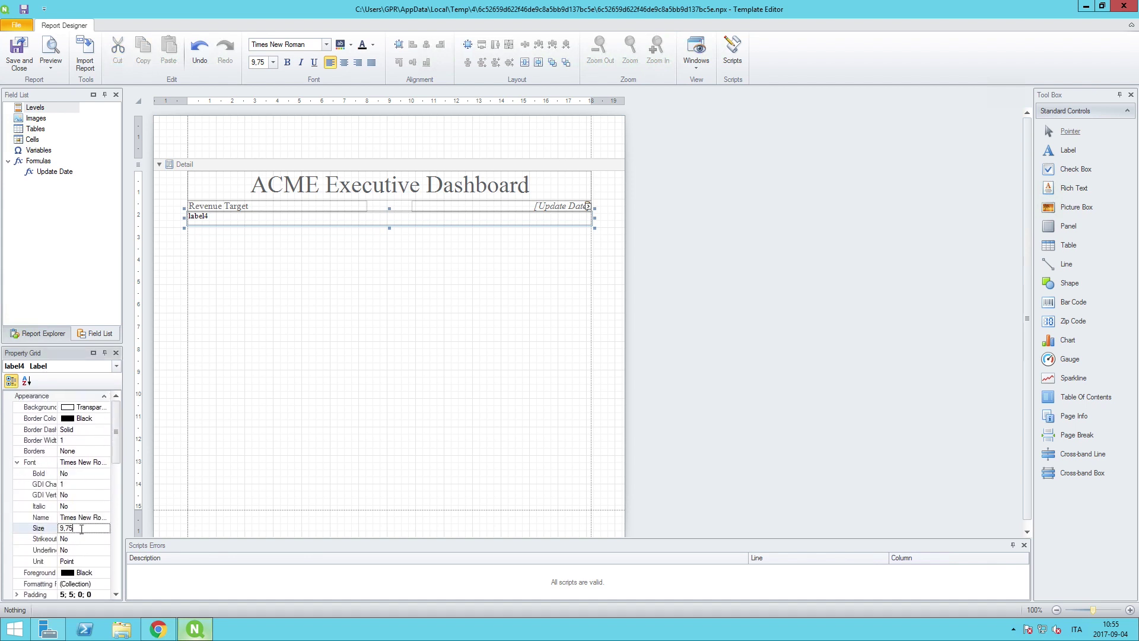
left_click(59, 528)
type("8")
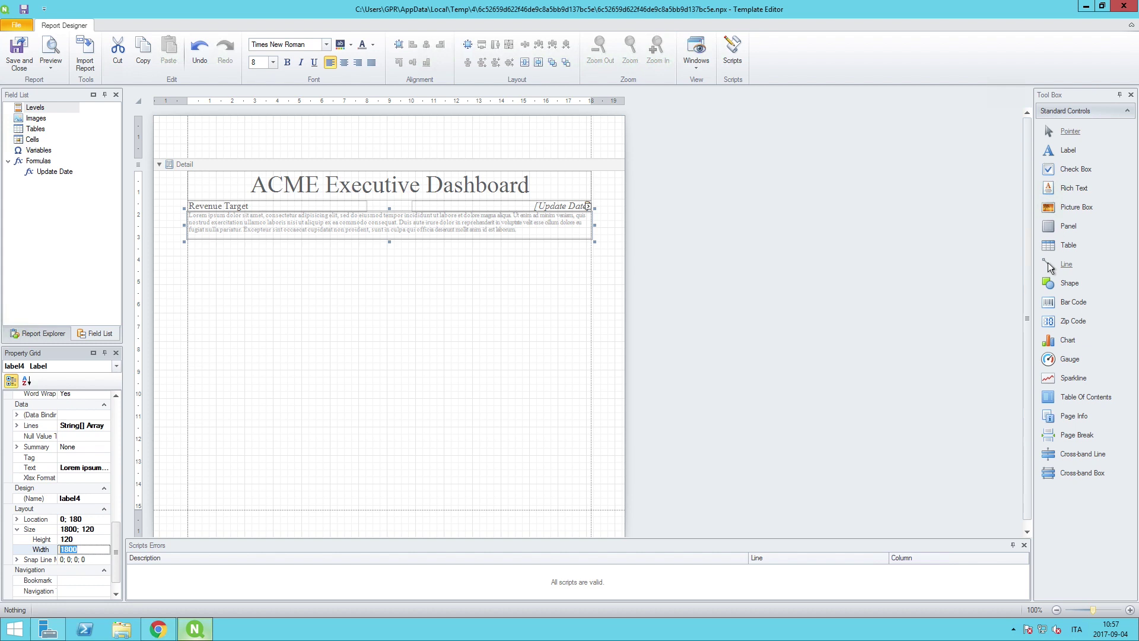
left_click_drag(1048, 267, 593, 252)
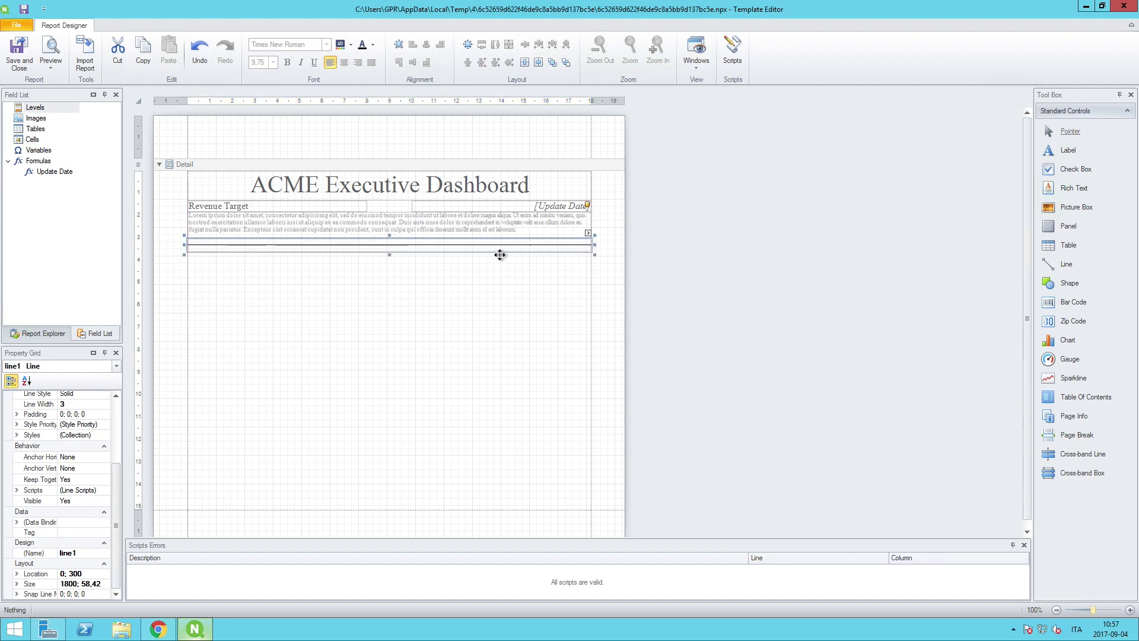
Set the separator line's height to 20, then show its Foreground colour choices
left_click(16, 584)
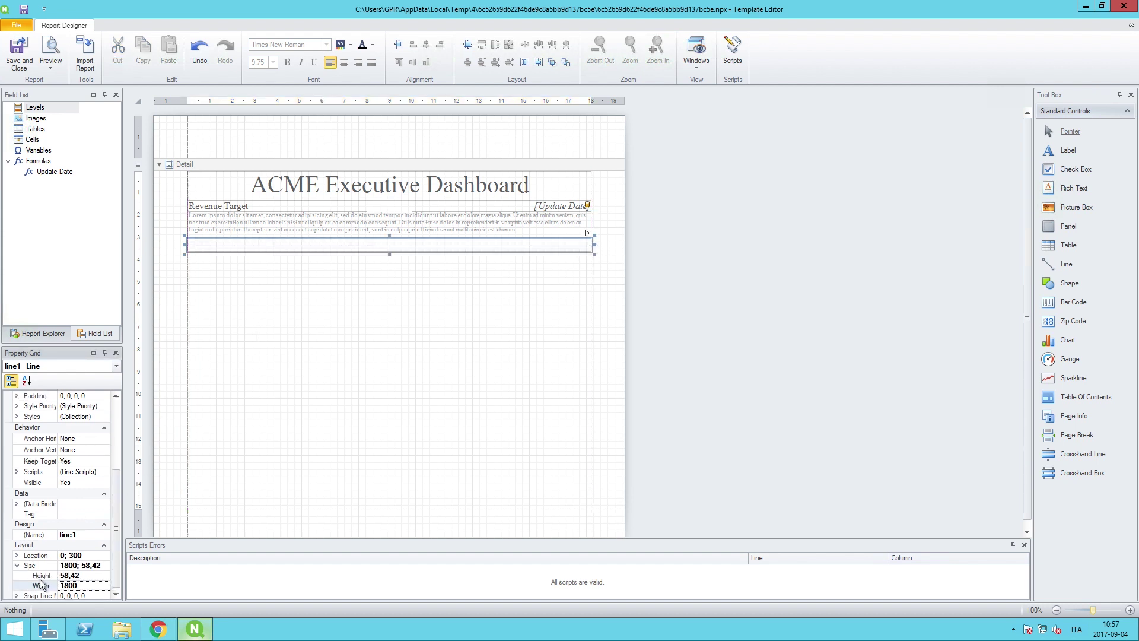
left_click(85, 574)
key("BackSpace")
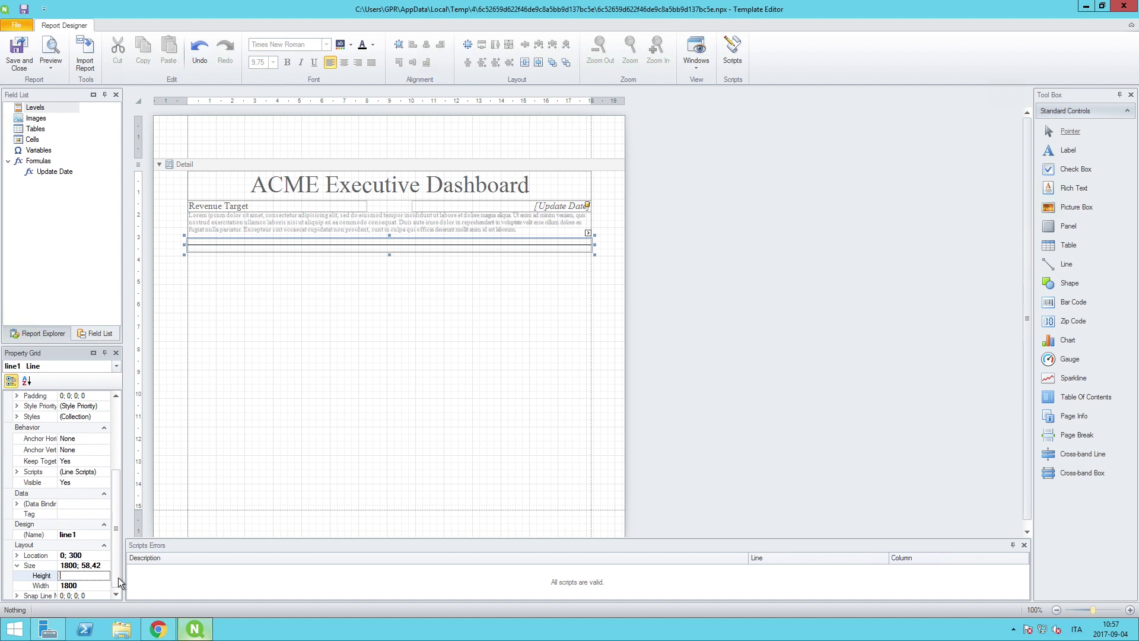
type("20")
left_click_drag(113, 564, 116, 482)
left_click(95, 465)
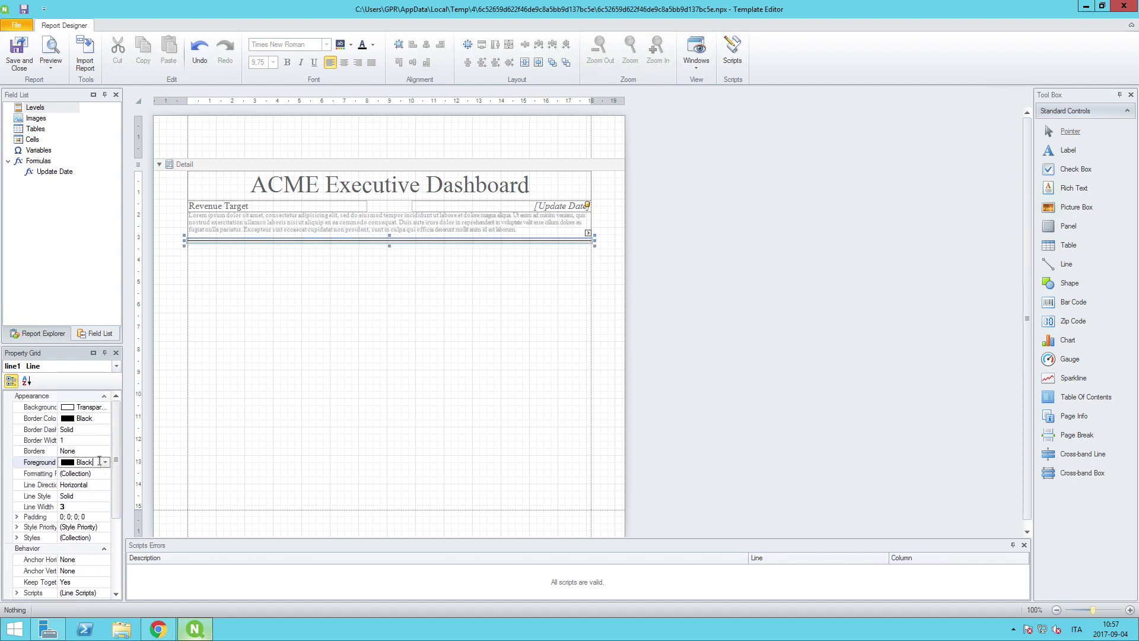